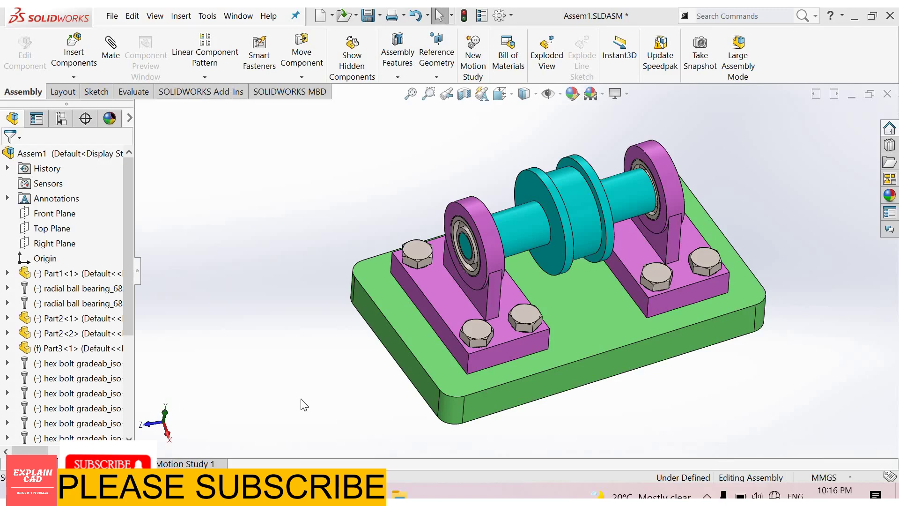
- Start an exploded view and move the eight hex nuts under the base plate straight down along Y
click(456, 419)
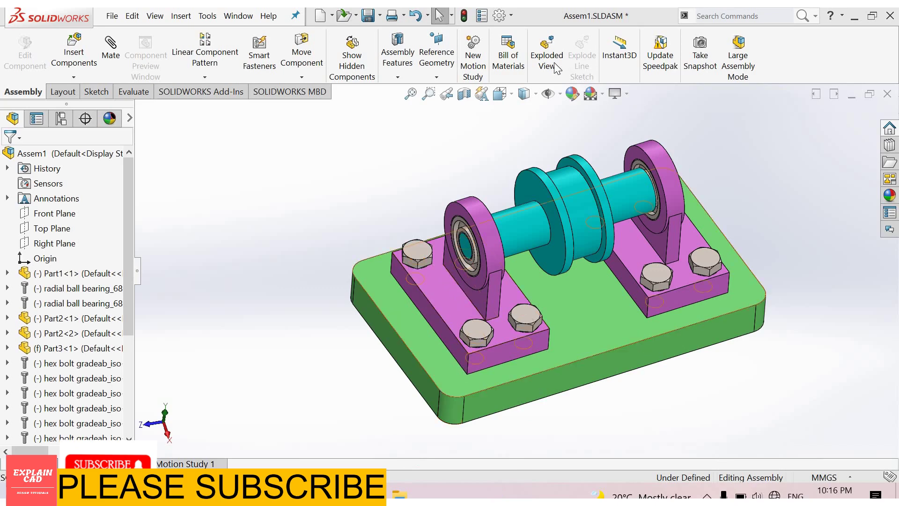
click(546, 53)
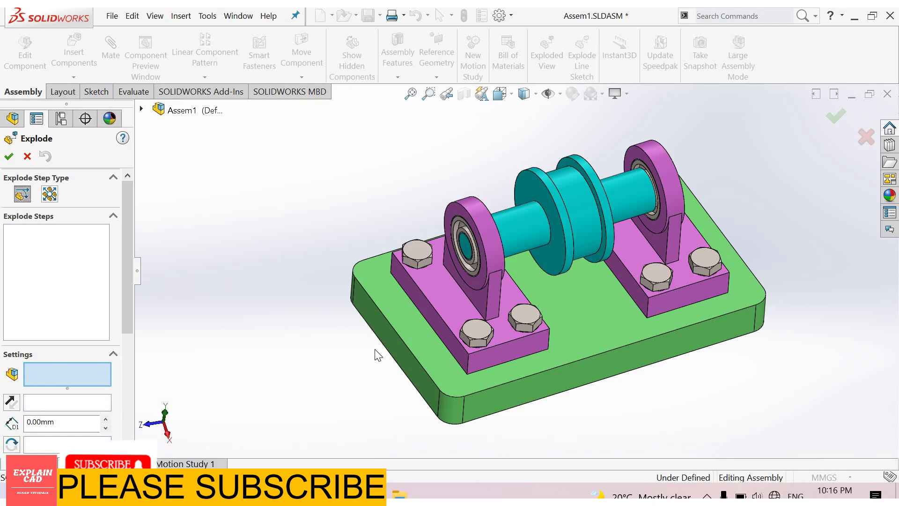
middle_drag(347, 321, 336, 259)
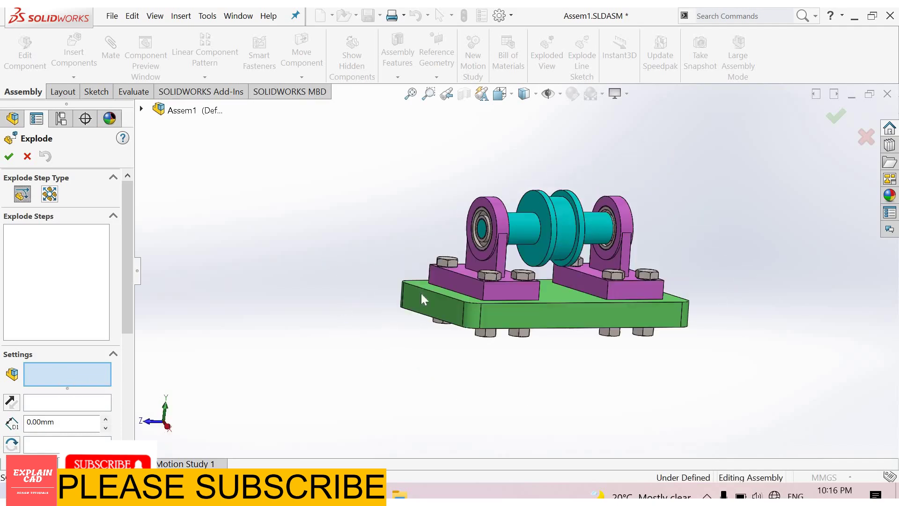
middle_drag(414, 293, 508, 365)
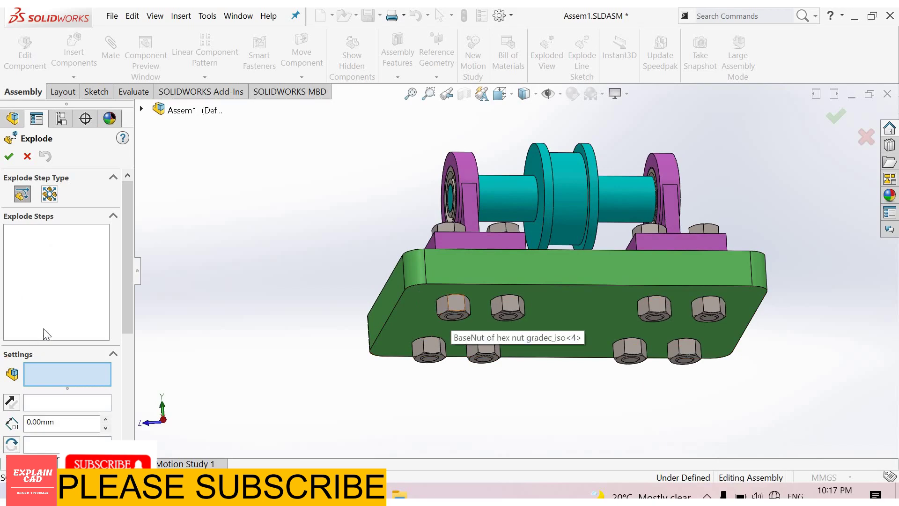
click(429, 348)
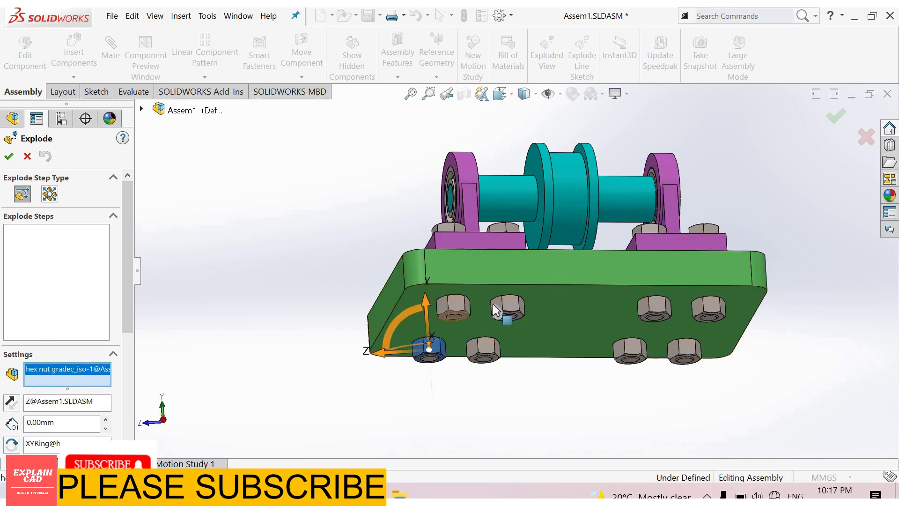
click(454, 306)
click(508, 307)
click(487, 349)
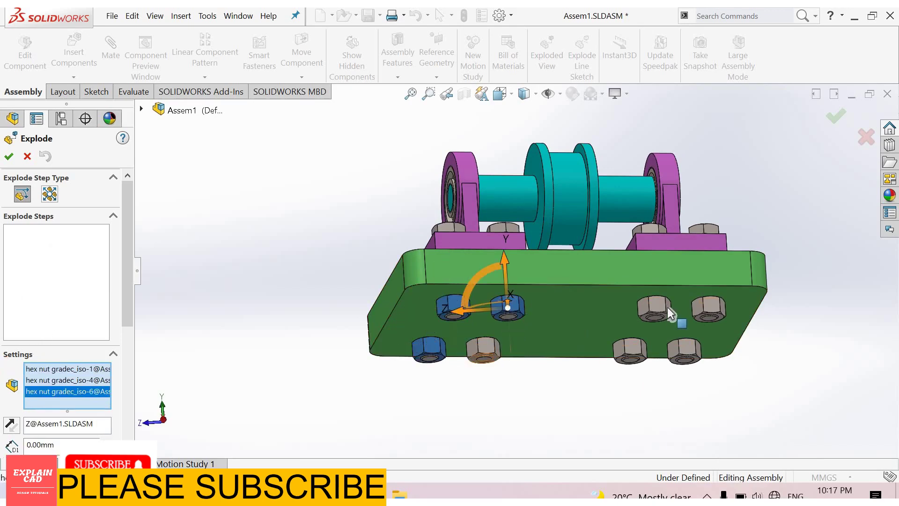
click(707, 310)
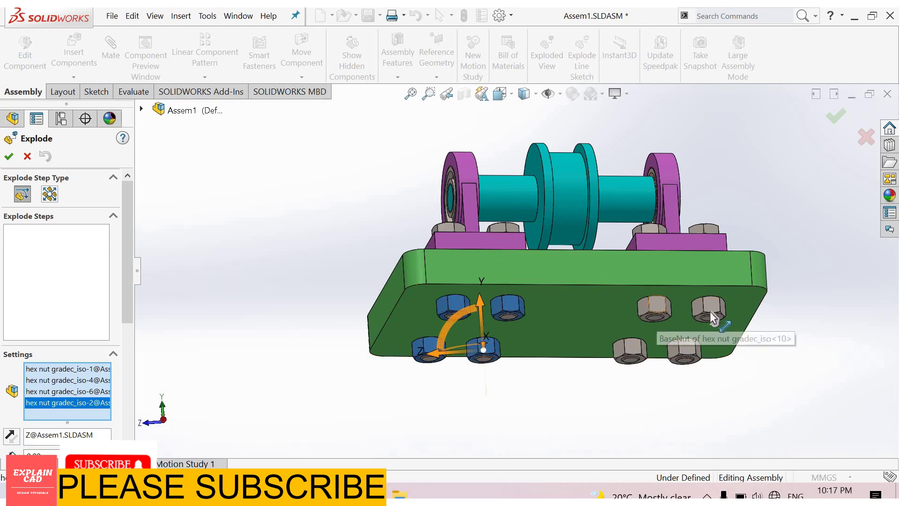
click(685, 351)
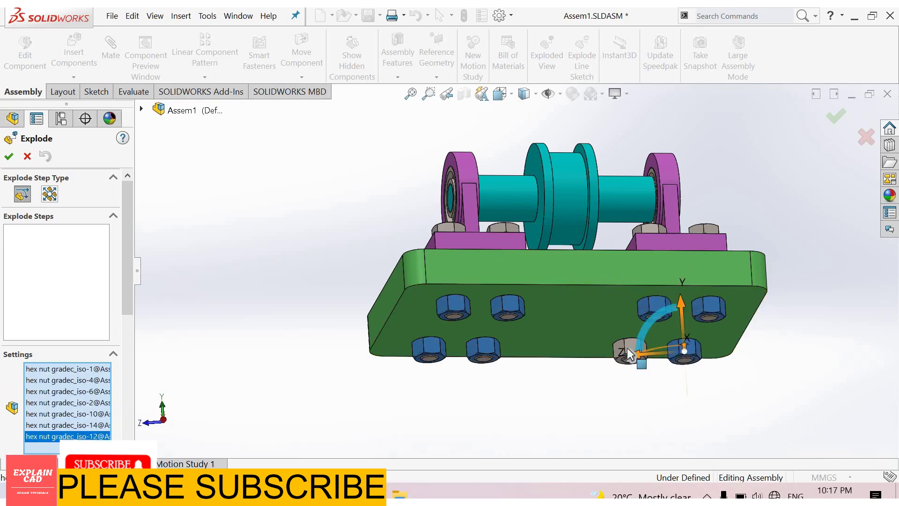
click(631, 349)
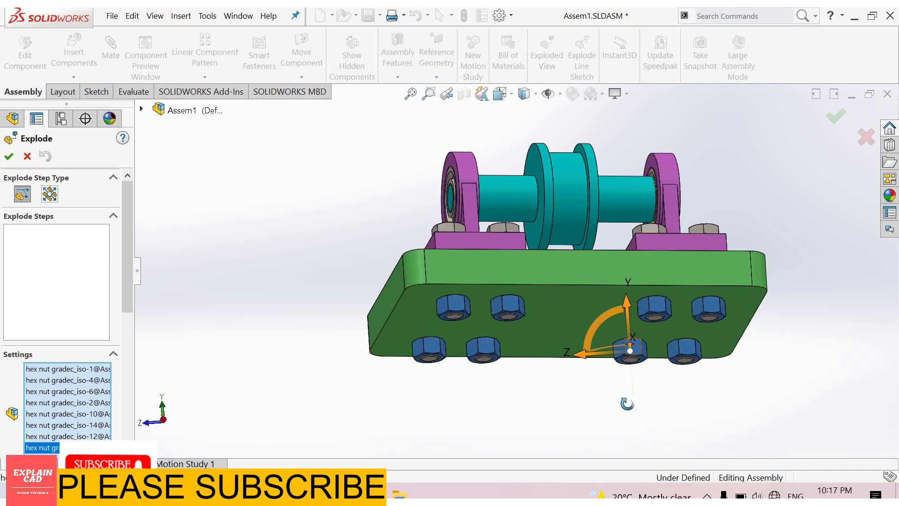
middle_drag(627, 401, 599, 282)
scroll(608, 269, down, 5)
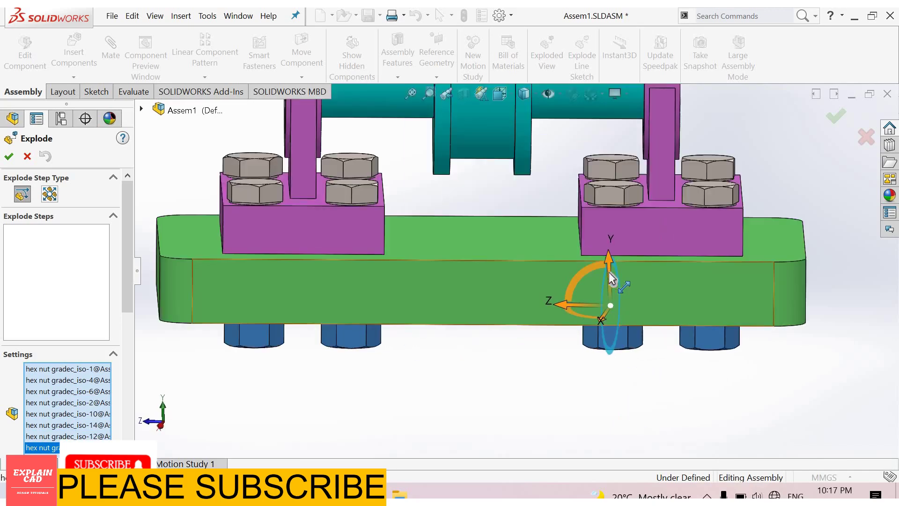
drag(609, 342, 626, 419)
scroll(626, 387, up, 1)
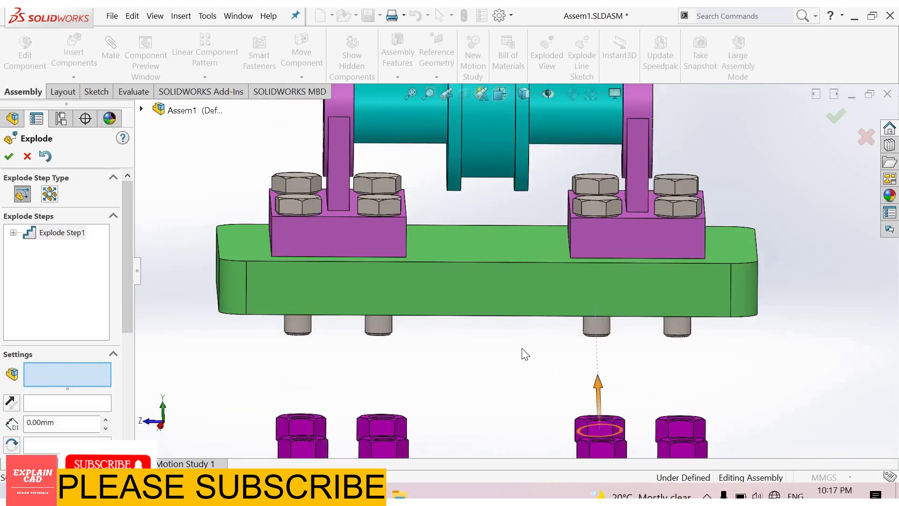
- Explode all eight hex bolts upward along Y by about 189 mm, well above the shaft
key(ctrl+7)
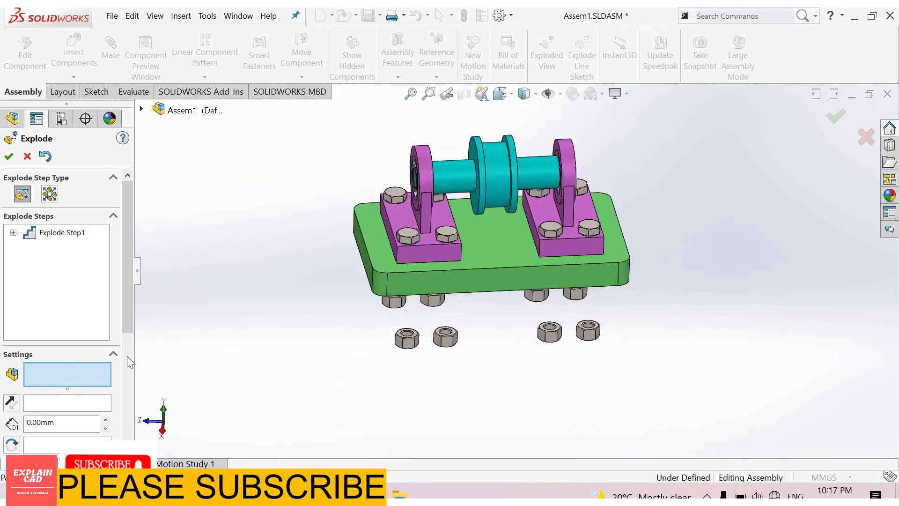
scroll(398, 206, down, 3)
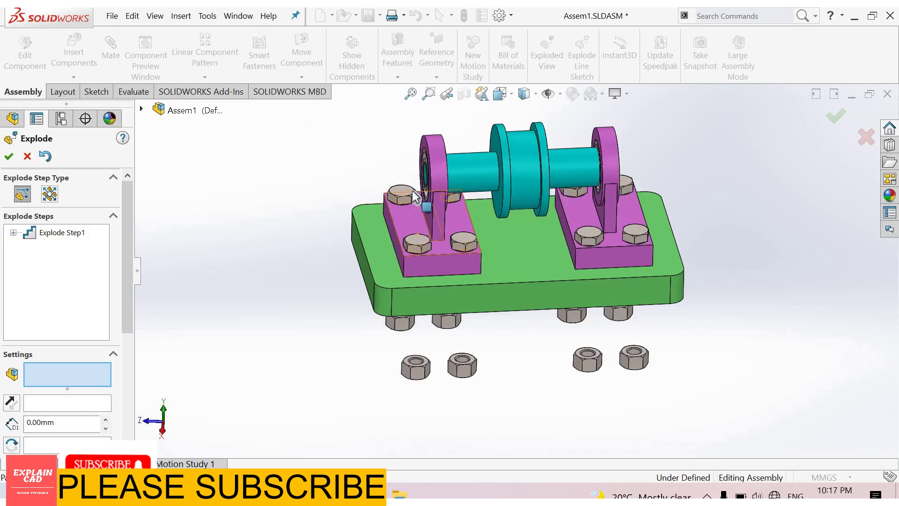
click(448, 266)
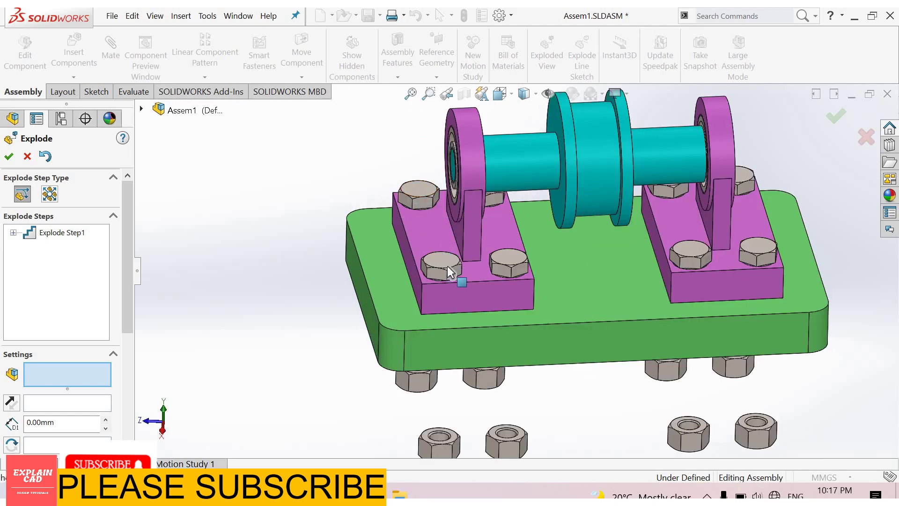
click(509, 260)
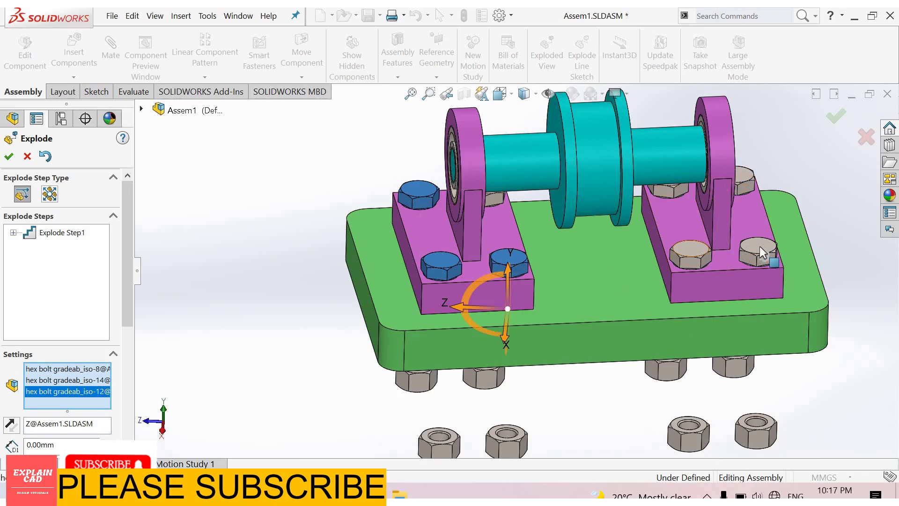
click(690, 253)
click(757, 251)
middle_drag(772, 123, 480, 164)
click(766, 121)
click(590, 167)
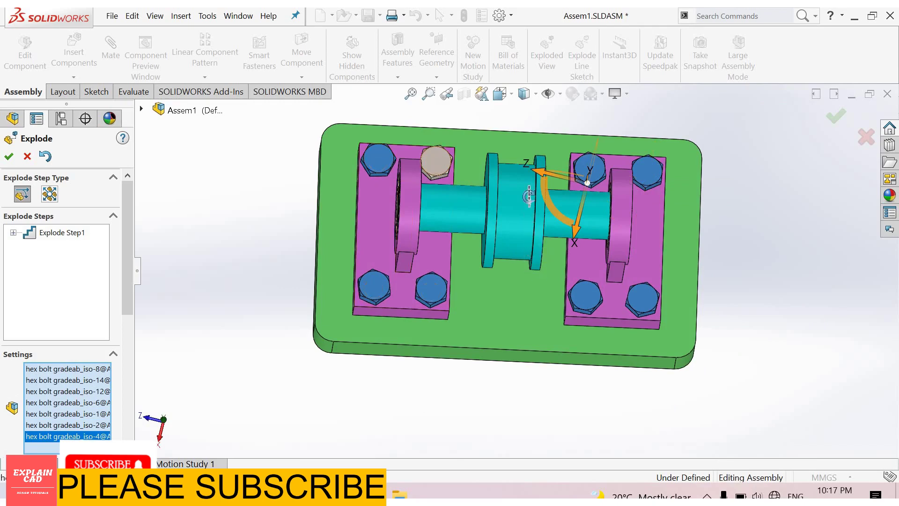
click(436, 160)
middle_drag(526, 135, 426, 302)
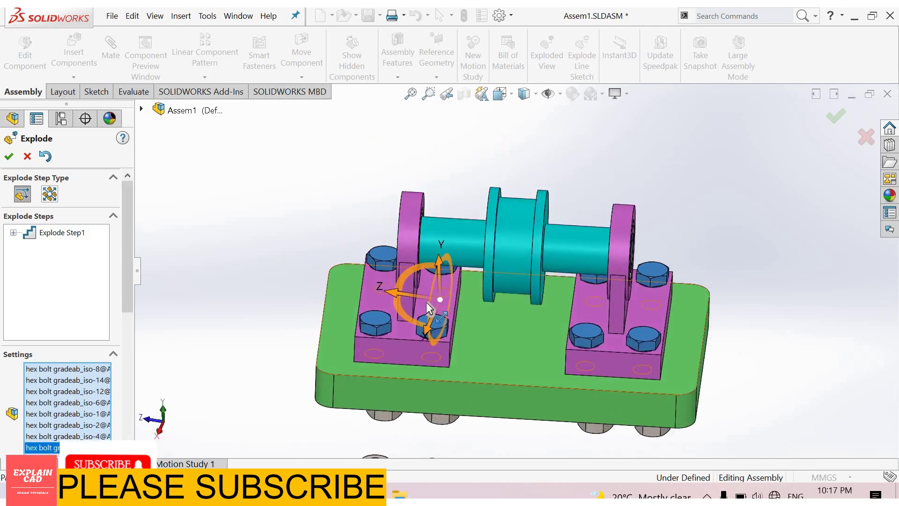
scroll(465, 271, up, 3)
drag(465, 253, 469, 161)
scroll(473, 159, up, 3)
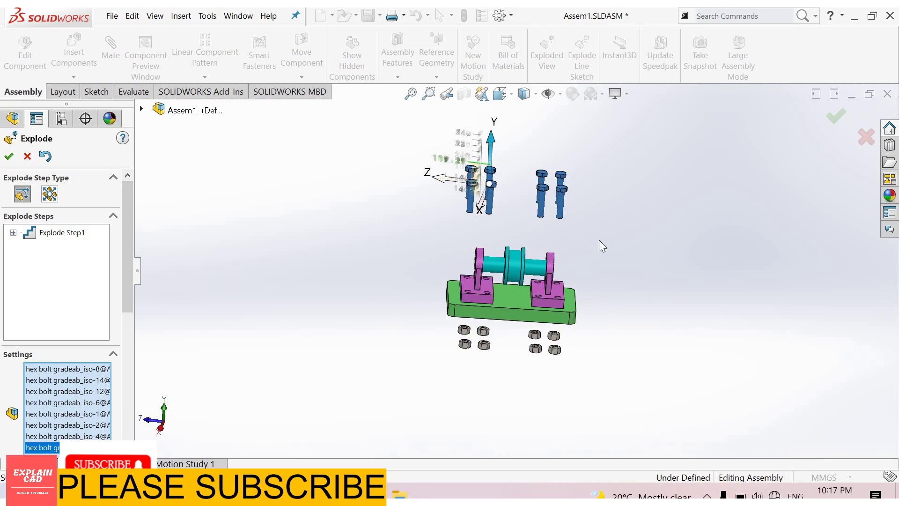
- Explode the two bearing brackets outward from each other along the shaft direction using a radial step
middle_drag(598, 245, 510, 280)
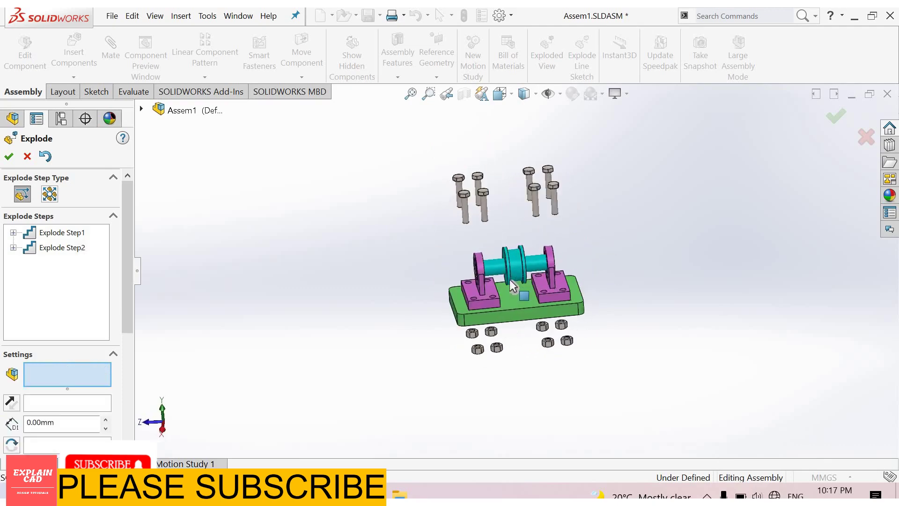
key(f)
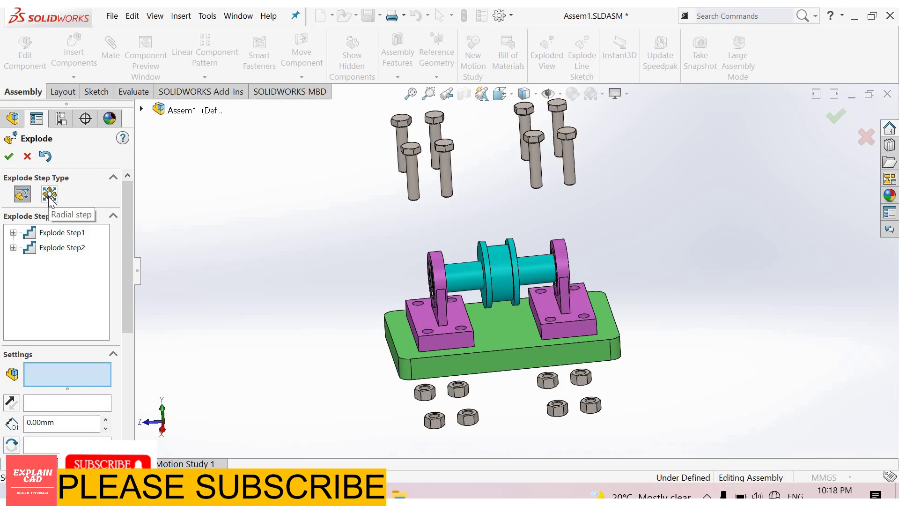
scroll(433, 327, up, 3)
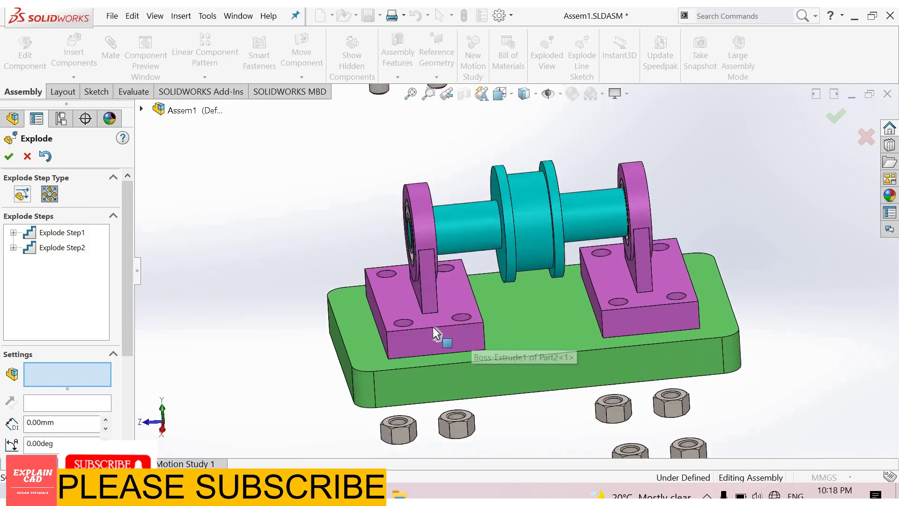
click(433, 327)
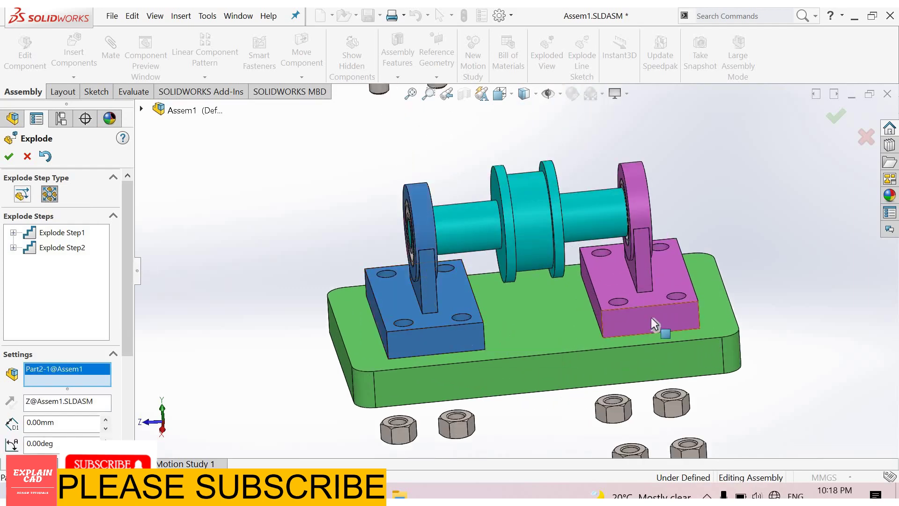
click(579, 253)
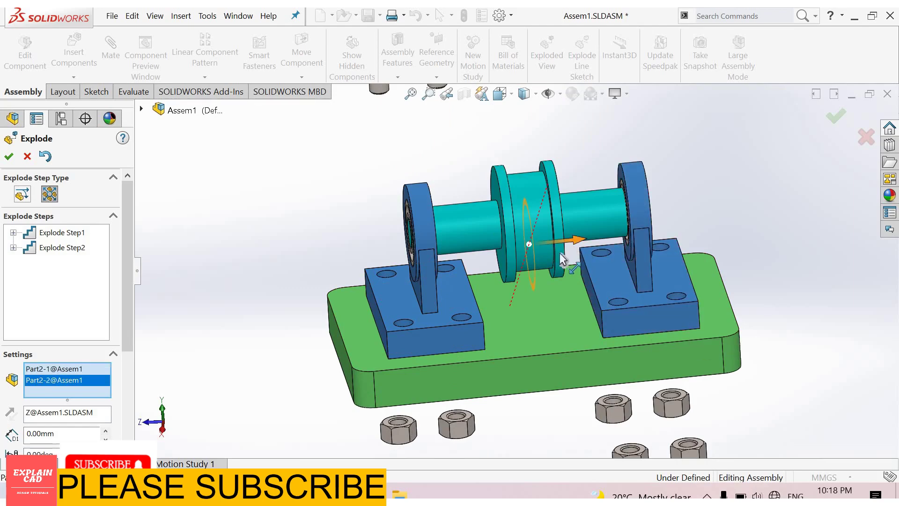
scroll(541, 255, down, 2)
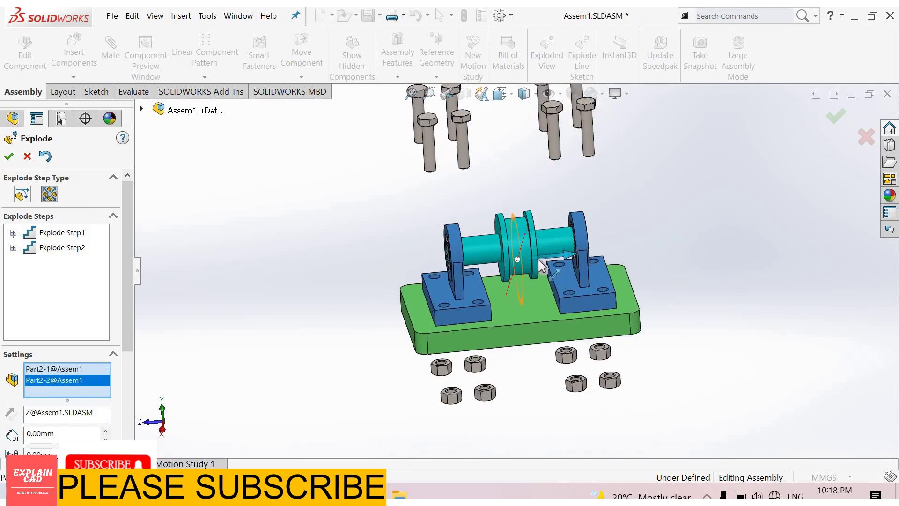
scroll(538, 259, up, 3)
drag(549, 258, 769, 280)
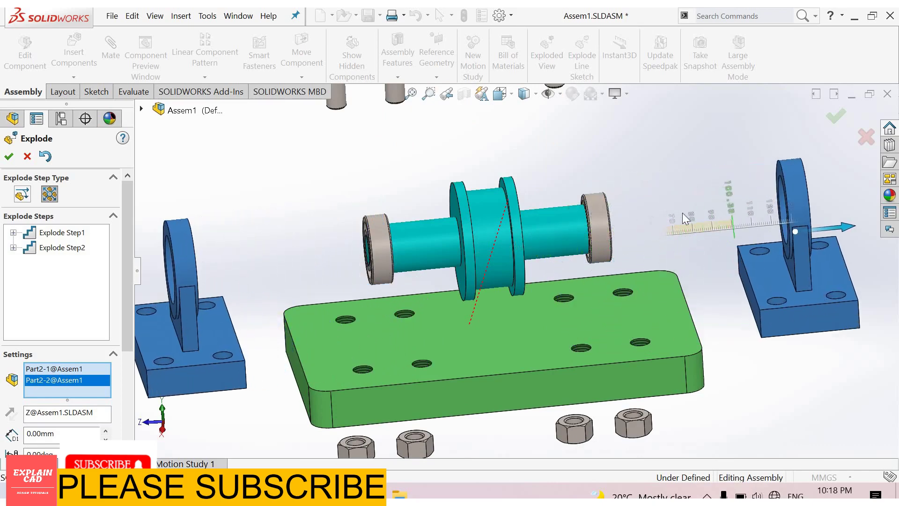
- Explode the two radial ball bearings outward off the shaft ends with a radial step, keeping them between shaft and brackets
scroll(381, 292, up, 3)
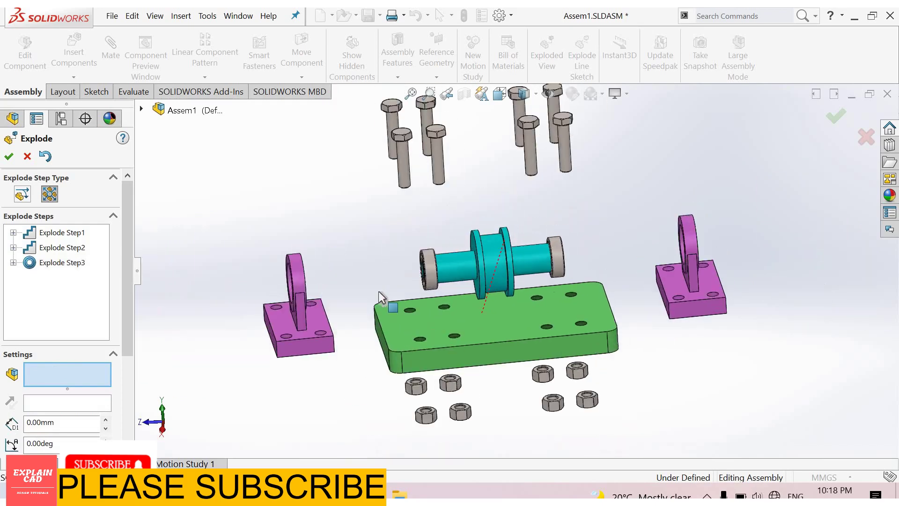
scroll(545, 233, down, 2)
click(561, 276)
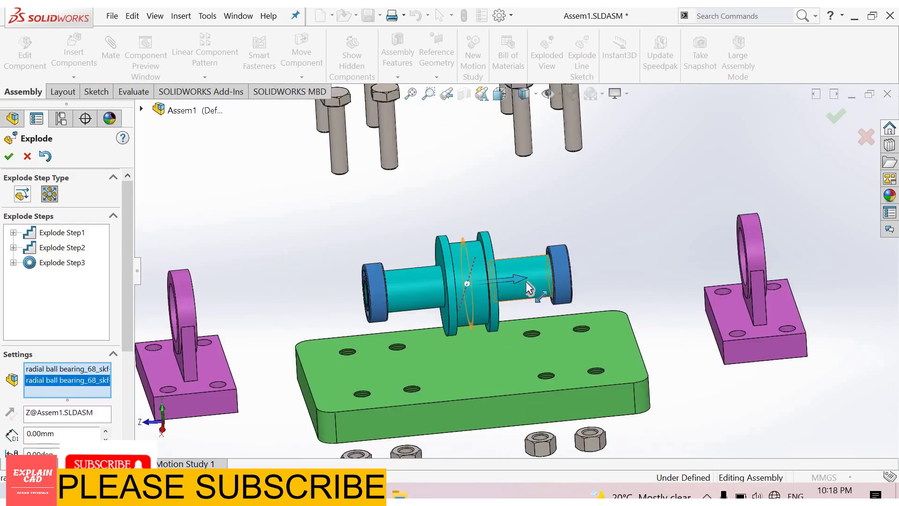
drag(526, 282, 613, 294)
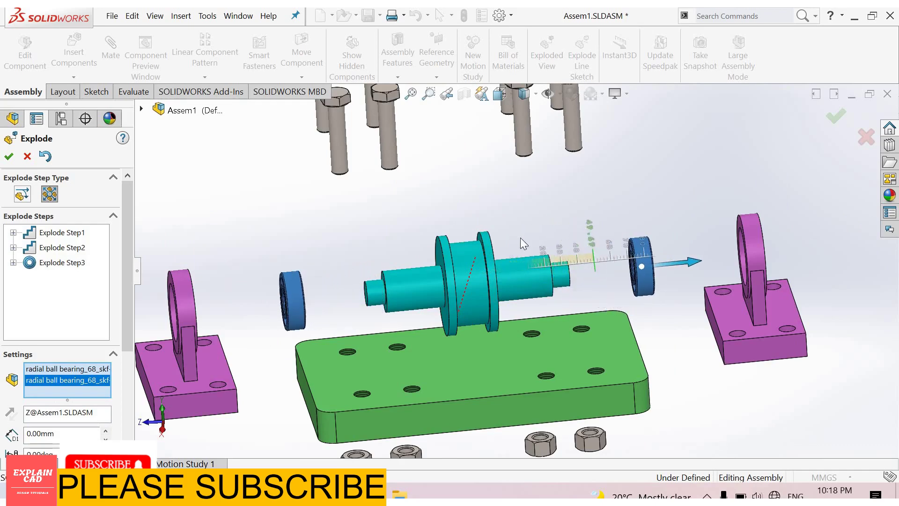
- With a regular step, move the shaft up along Y by about 39 mm and rotate it slightly about the vertical axis
click(23, 196)
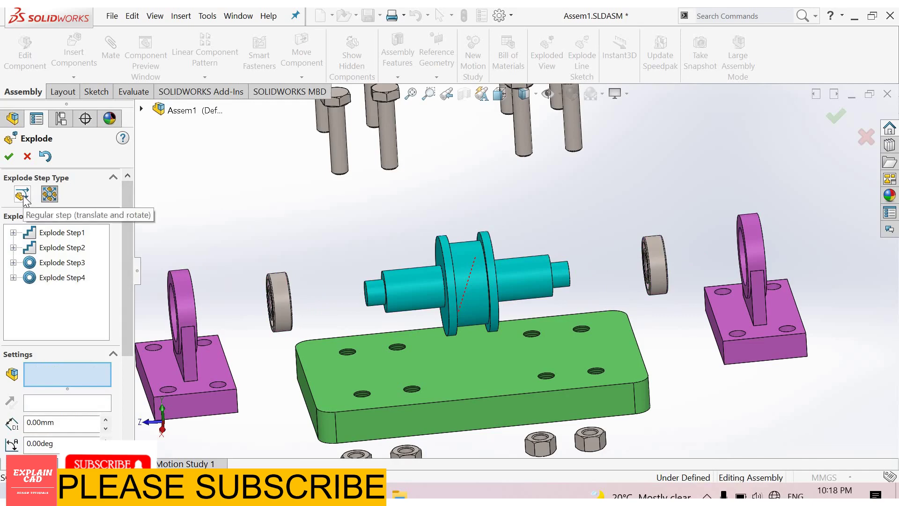
click(466, 271)
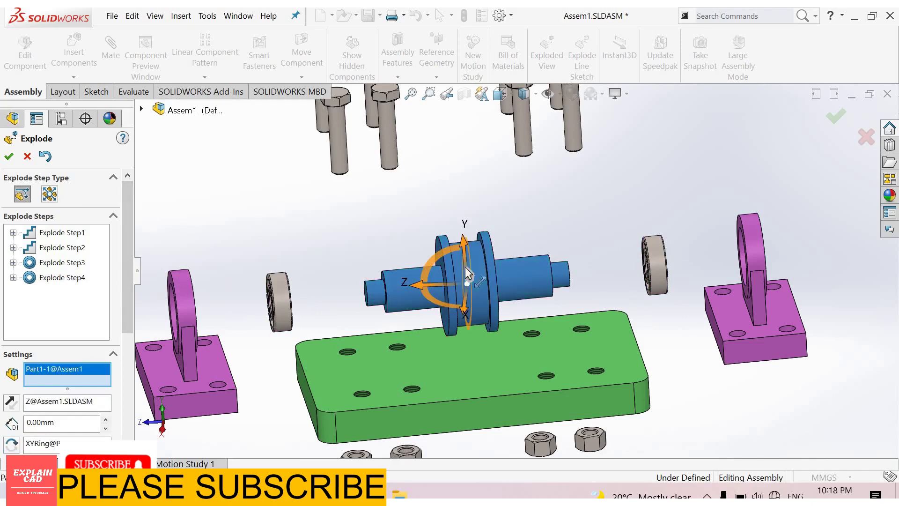
drag(465, 267, 469, 185)
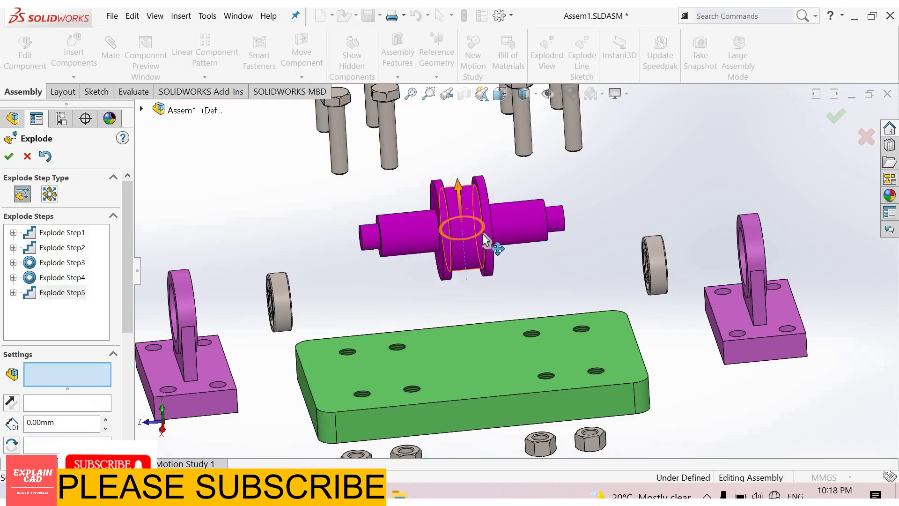
scroll(488, 253, down, 2)
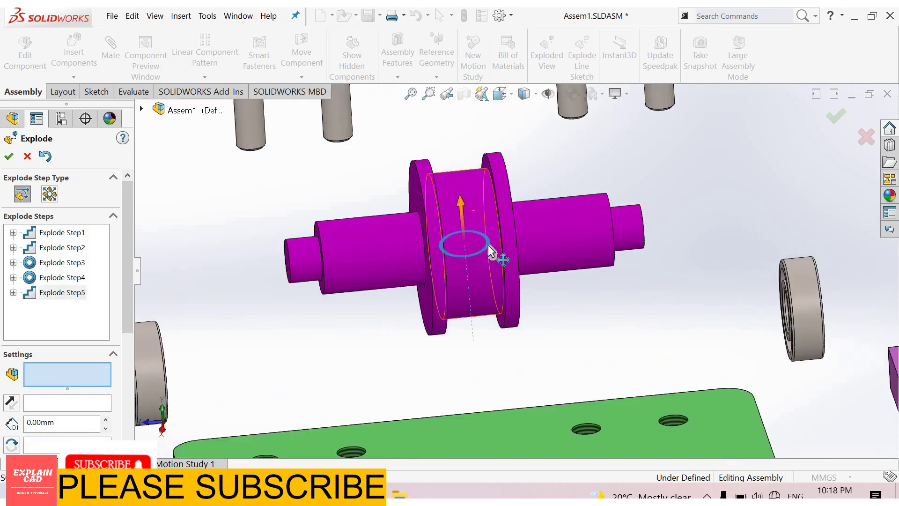
drag(487, 254, 561, 294)
scroll(502, 379, up, 4)
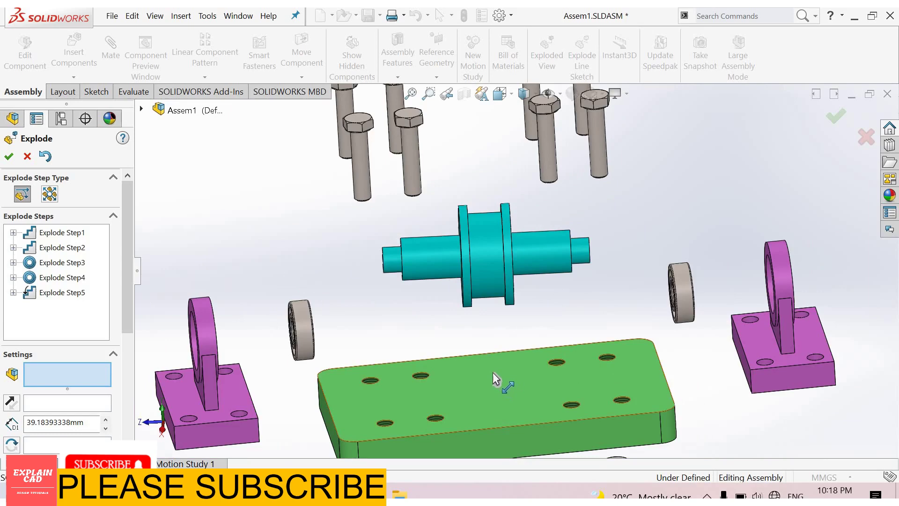
- Move the green base plate slightly up along Y as another explode step and finish the exploded view
click(493, 373)
drag(494, 358, 557, 306)
click(360, 303)
scroll(203, 264, up, 4)
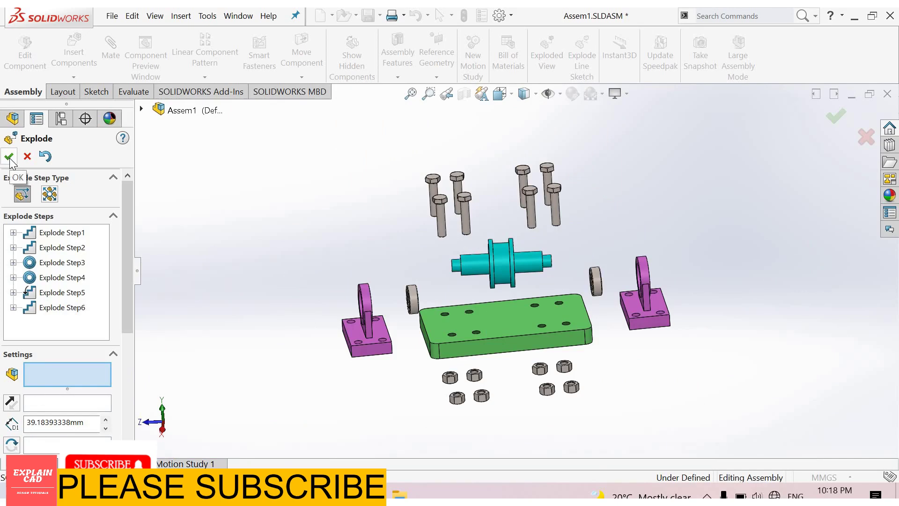
click(9, 158)
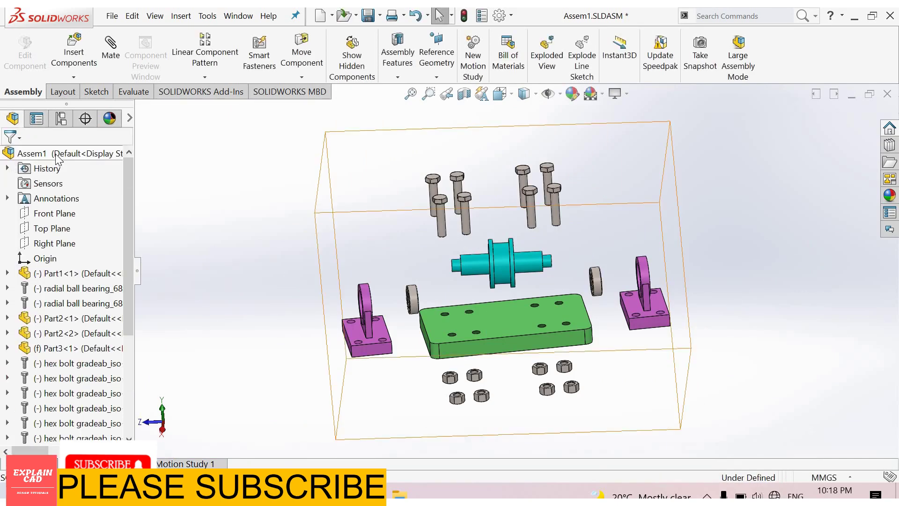
- Play the animated collapse of the exploded top-level assembly through to its end and close the animation controls
click(56, 154)
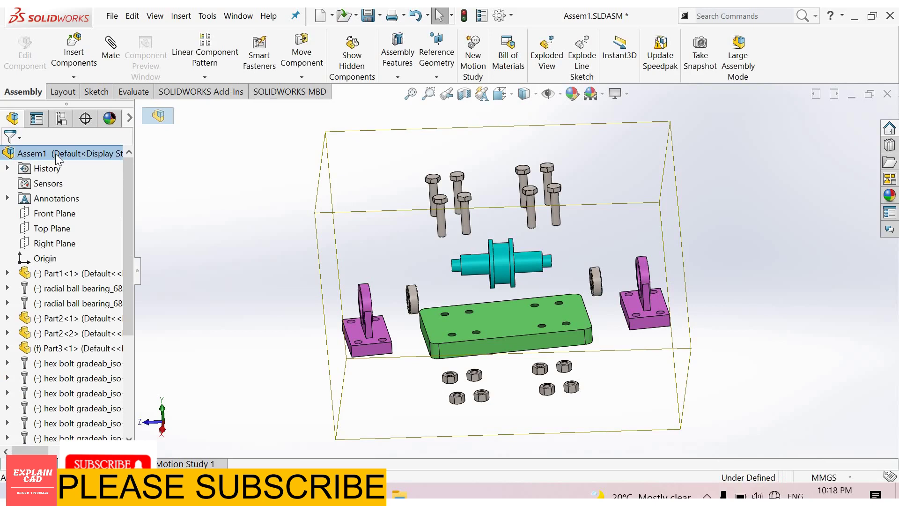
right_click(55, 154)
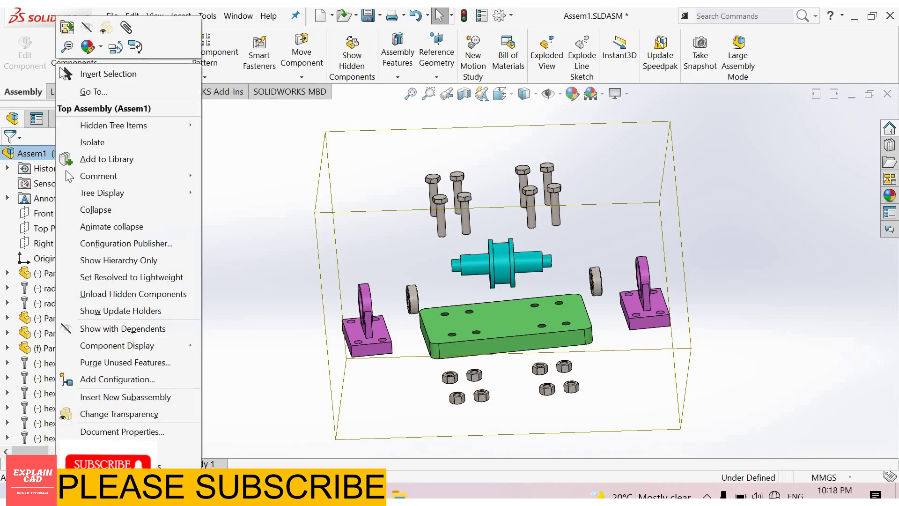
click(111, 226)
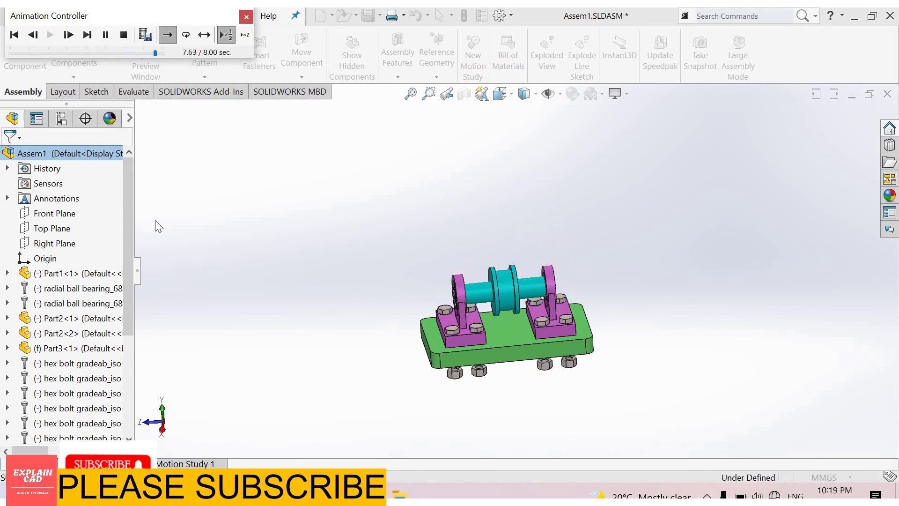
right_click(40, 155)
click(239, 15)
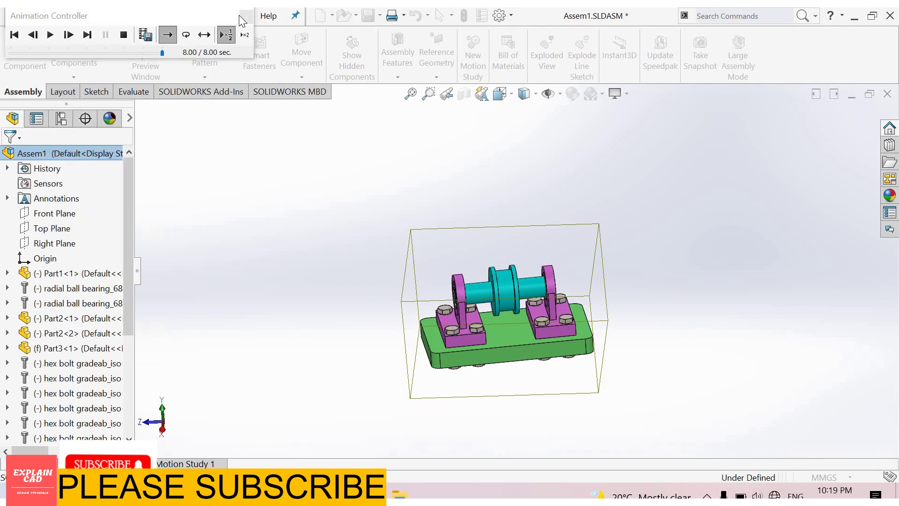
- Animate the explode of the assembly and save the animation to the Desktop as Assem1.avi, compressed with the Intel IYUV codec
right_click(80, 153)
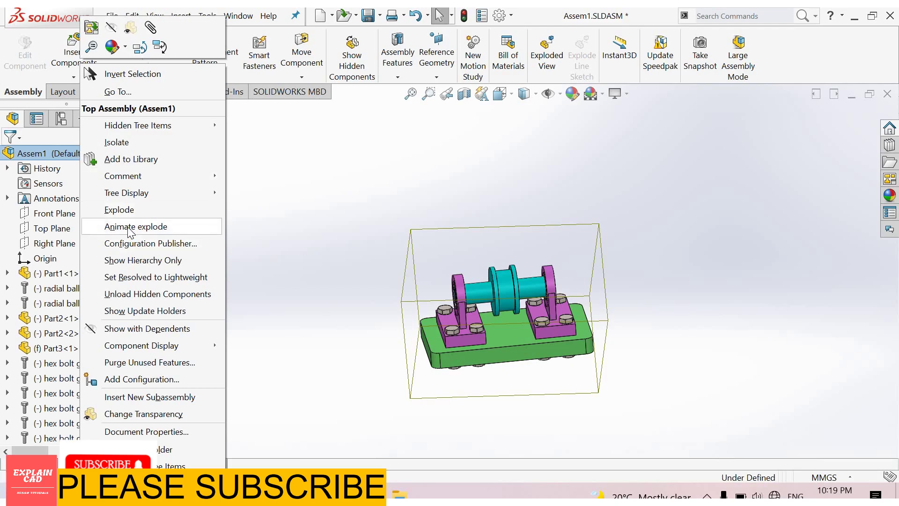
click(131, 228)
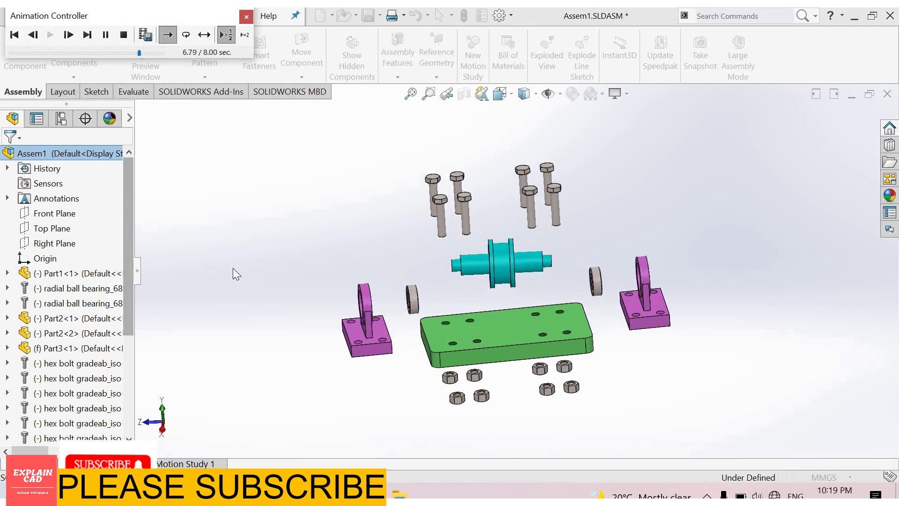
click(144, 35)
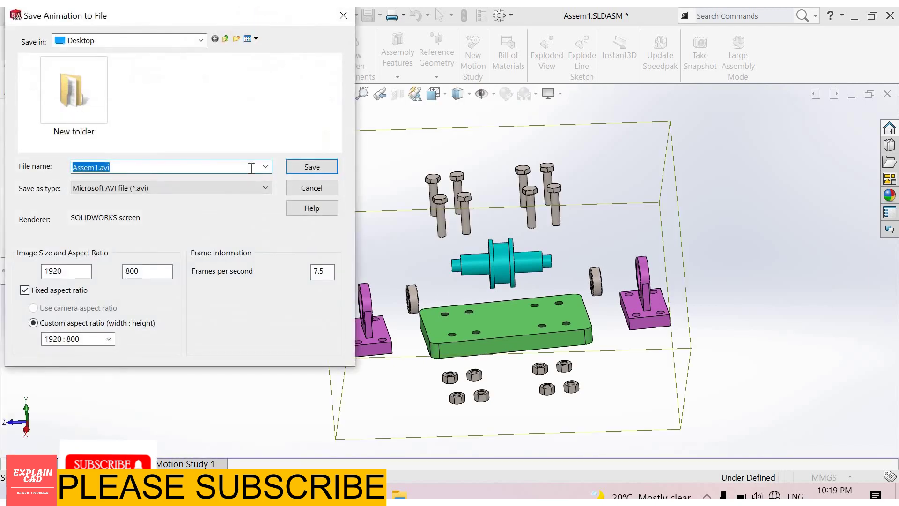
click(302, 167)
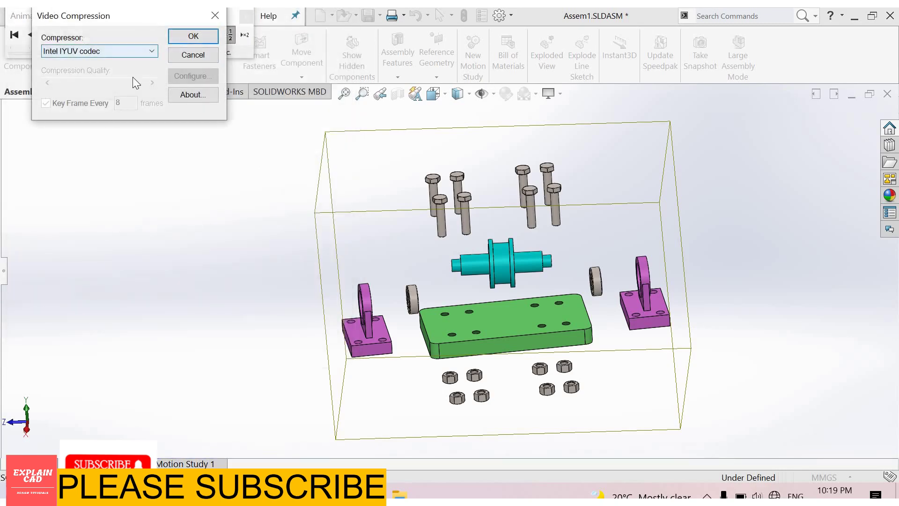
click(136, 52)
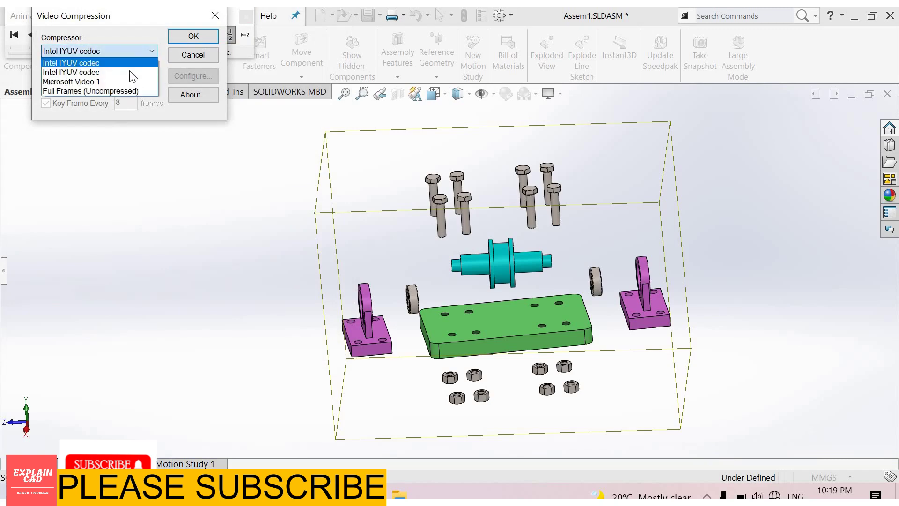
click(186, 36)
click(186, 36)
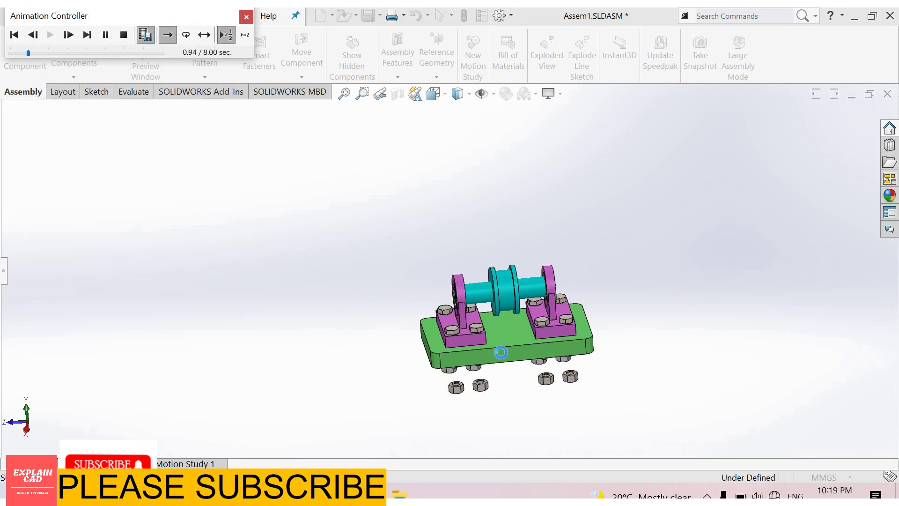